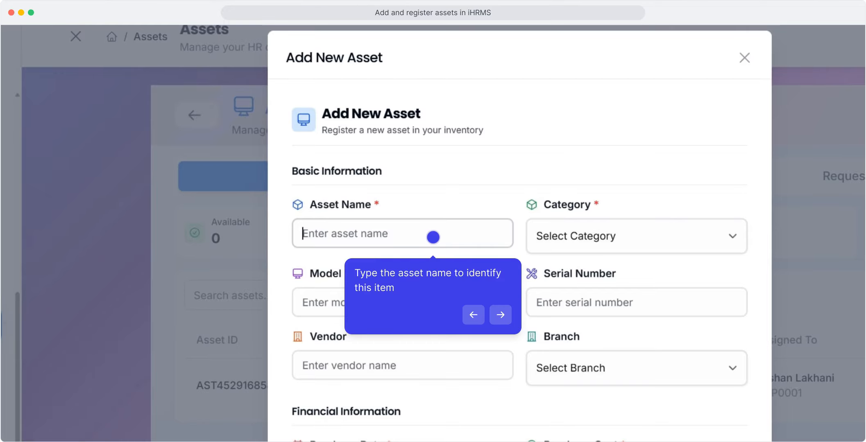
- Fill in the new asset's name "Iphone 17 Pro", category Mobile, model "17 Pro" and serial number 123456
left_click(687, 229)
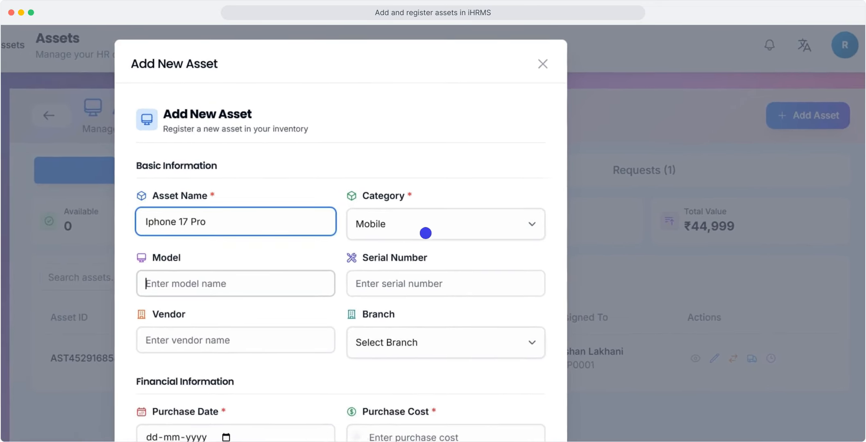
left_click(356, 199)
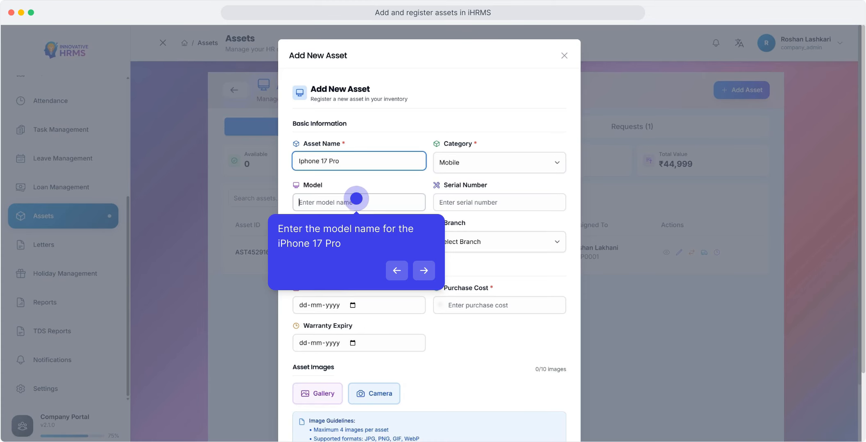
type("17 Pro")
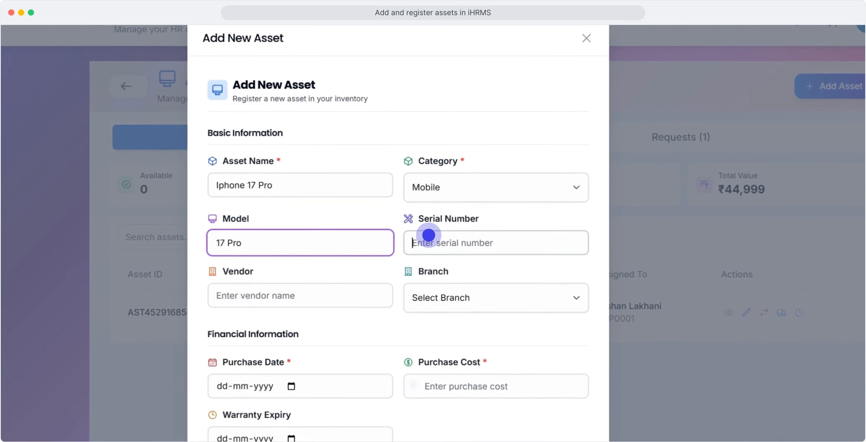
left_click(463, 209)
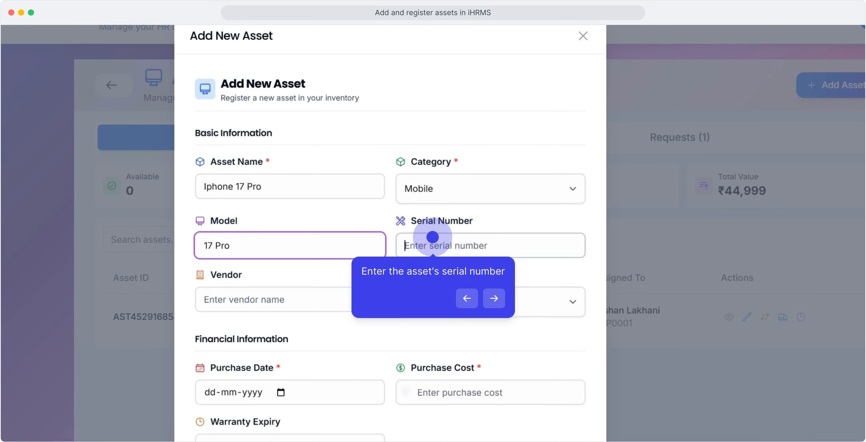
type("123456")
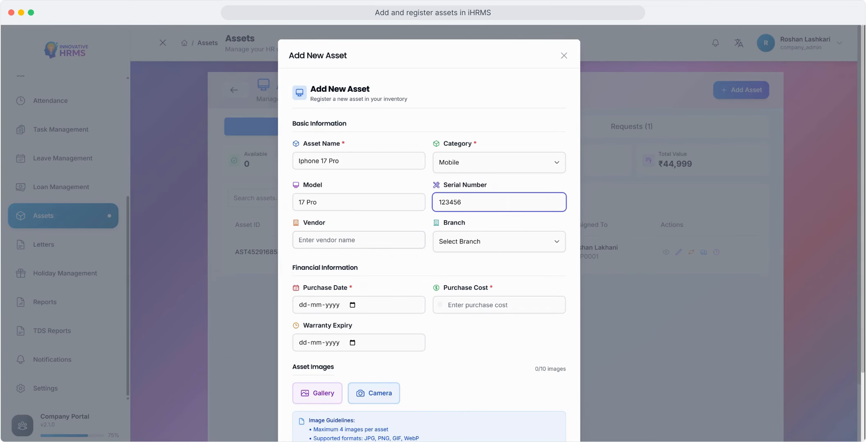
- Enter "Apple store" as the new asset's vendor and choose Head Office as its branch
left_click(387, 240)
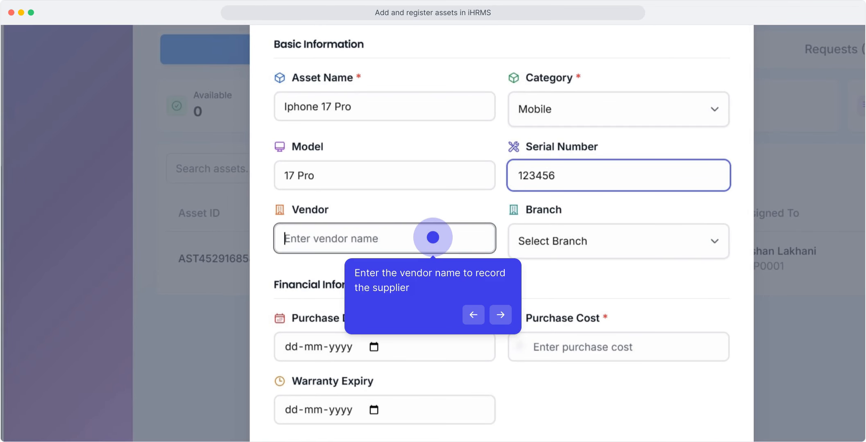
type("Apple store")
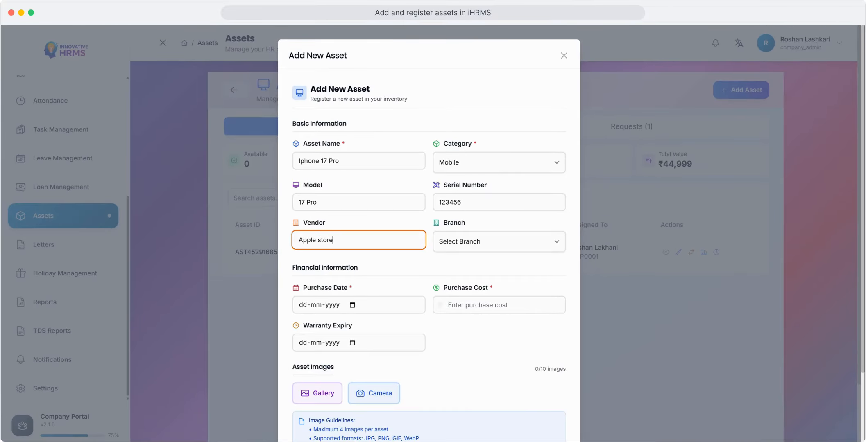
left_click(521, 243)
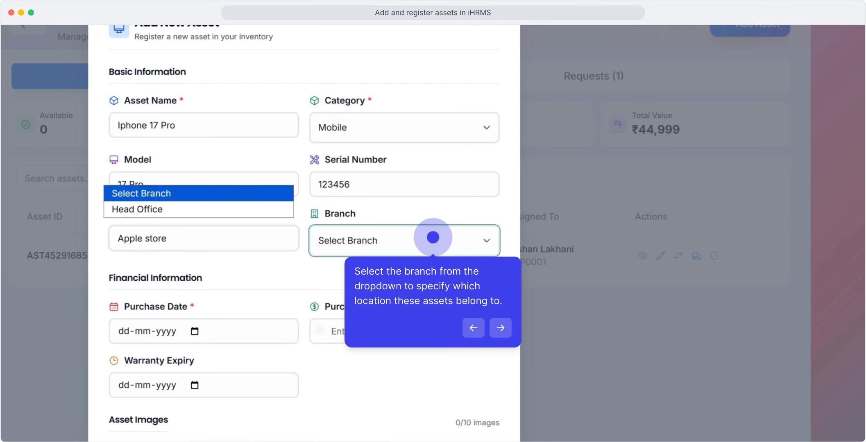
- Set the asset's purchase date to 15-11-2025, purchase cost to 130000 and warranty expiry to 15-11-2026
left_click(125, 330)
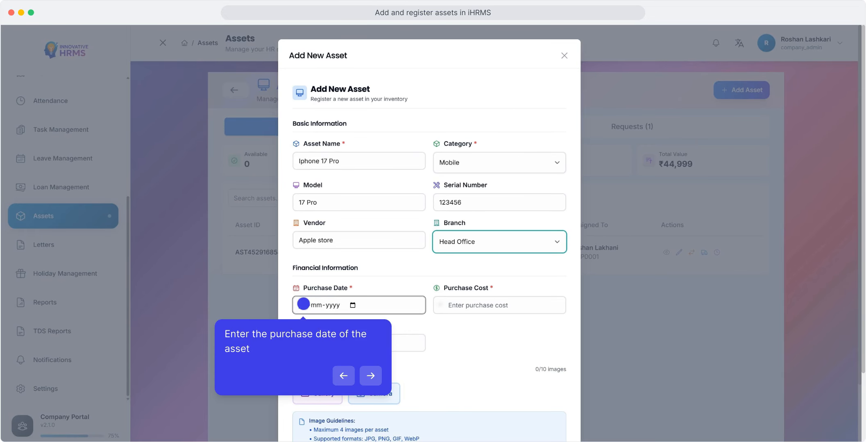
type("15112025")
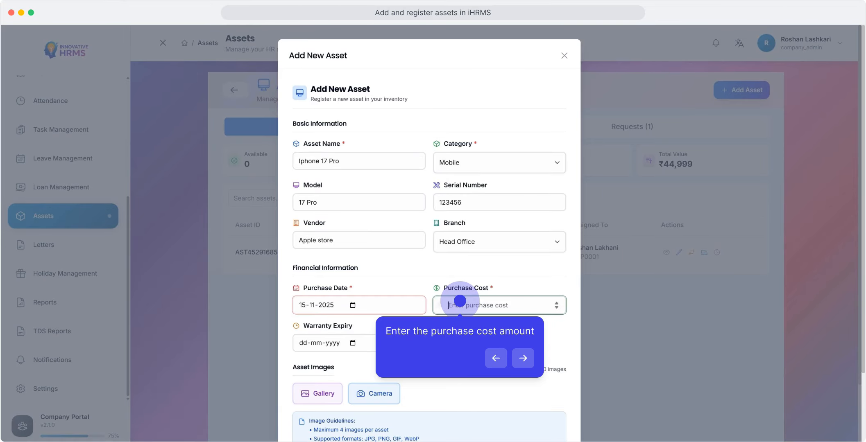
type("130000")
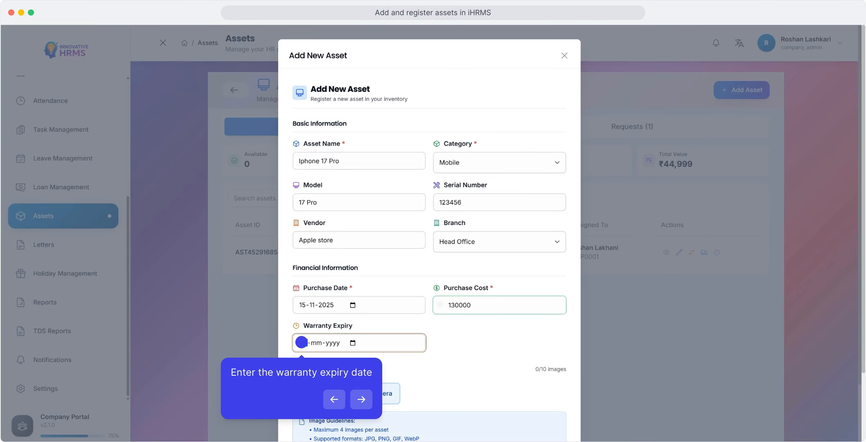
type("15112026")
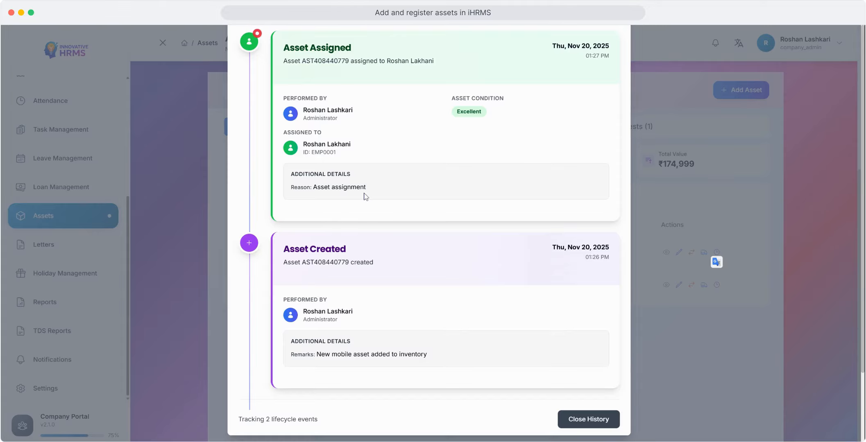
- Review the Iphone 17 Pro's assignment timeline back to its summary, and close the history
scroll(365, 197, "up", 3)
scroll(430, 143, "up", 4)
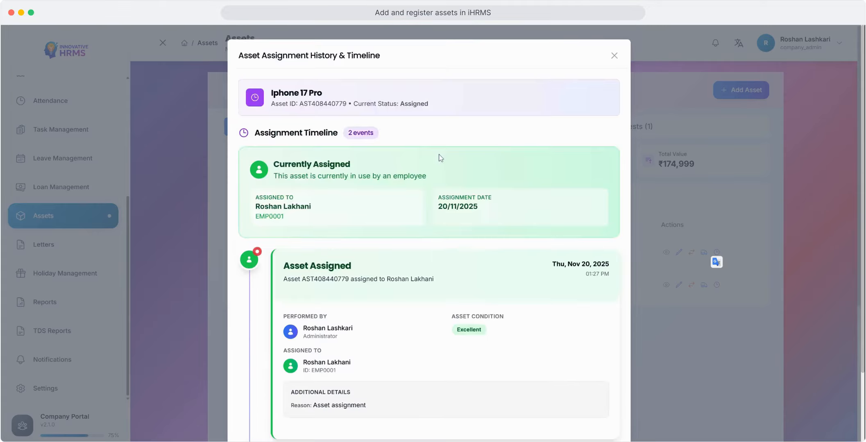
left_click(615, 56)
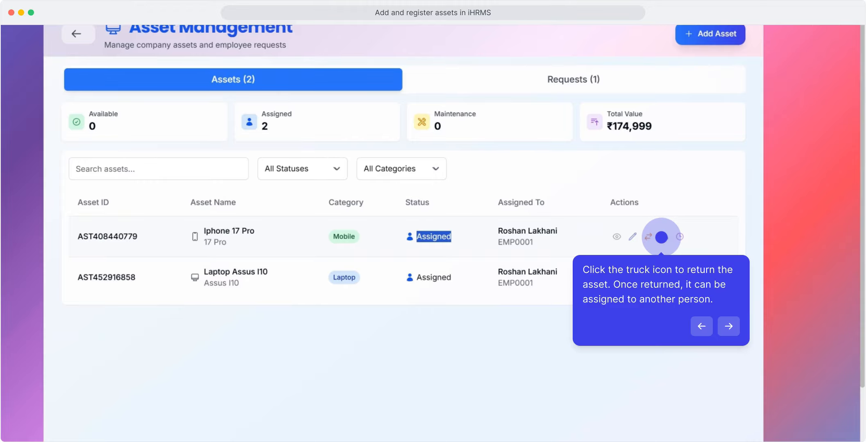
- Return the Iphone 17 Pro with the return condition Excellent and assign it to another employee
left_click(661, 237)
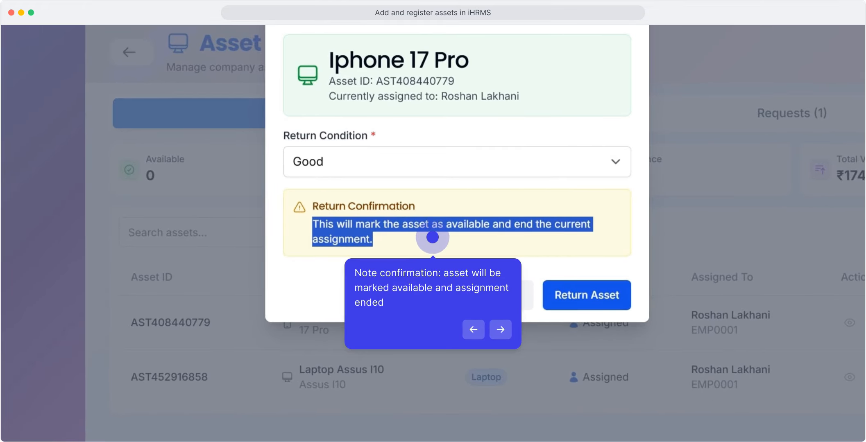
left_click(462, 161)
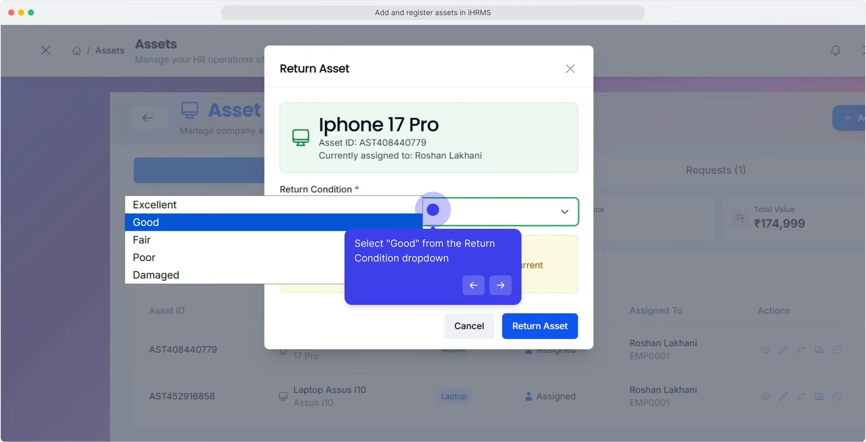
left_click(432, 210)
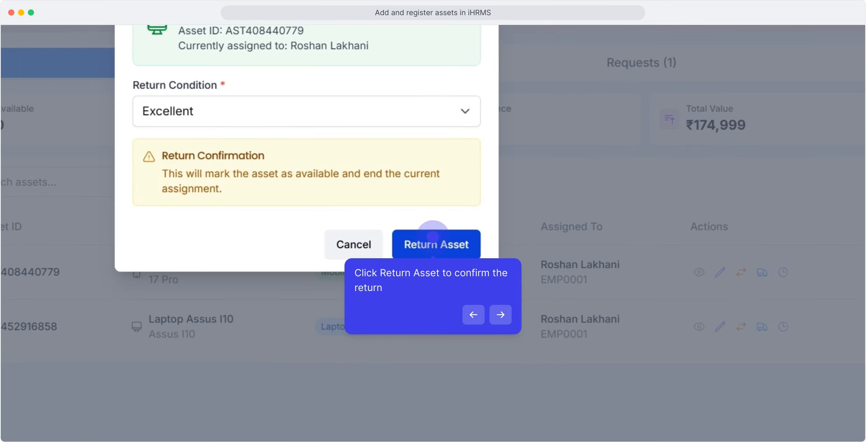
left_click(432, 238)
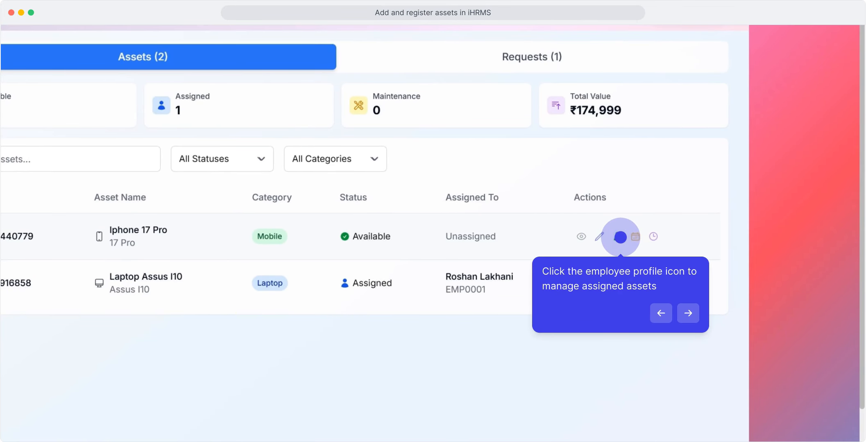
left_click(620, 237)
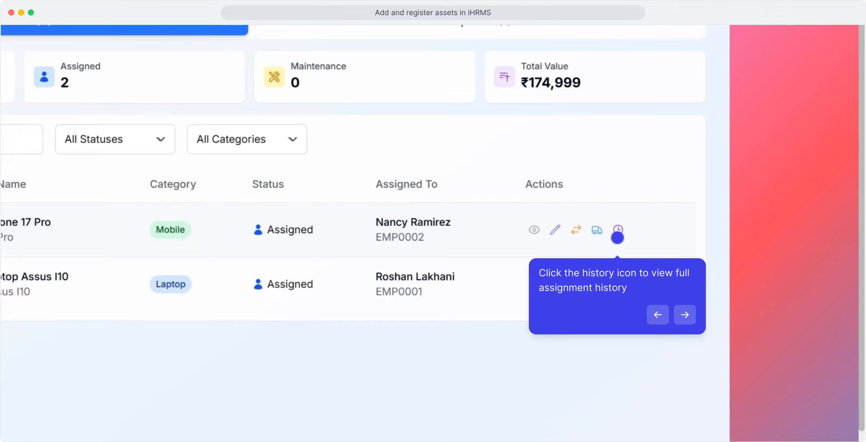
- Examine the Iphone 17 Pro's full assignment history, including its return and reassignment, and close it
left_click(618, 236)
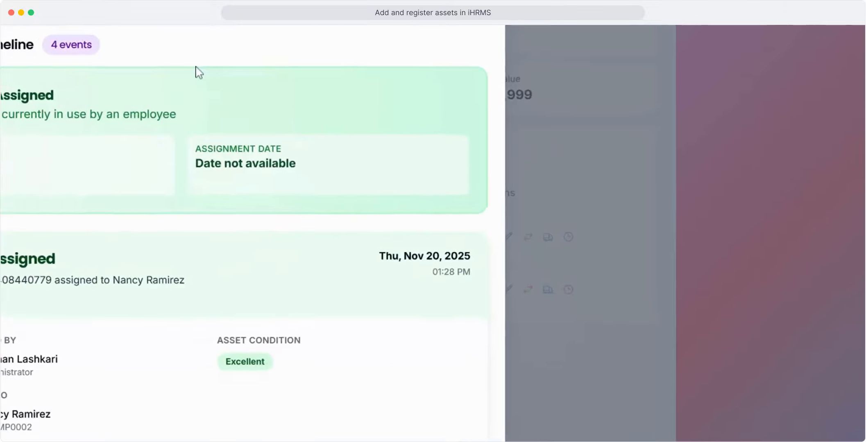
scroll(419, 195, "down", 10)
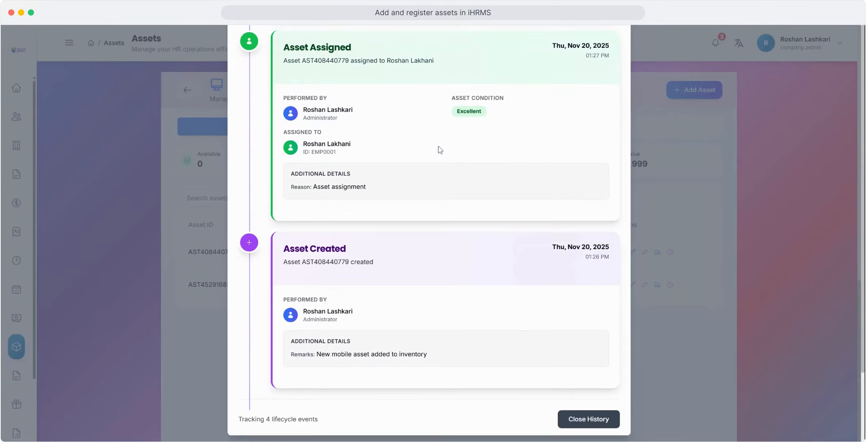
scroll(439, 149, "up", 10)
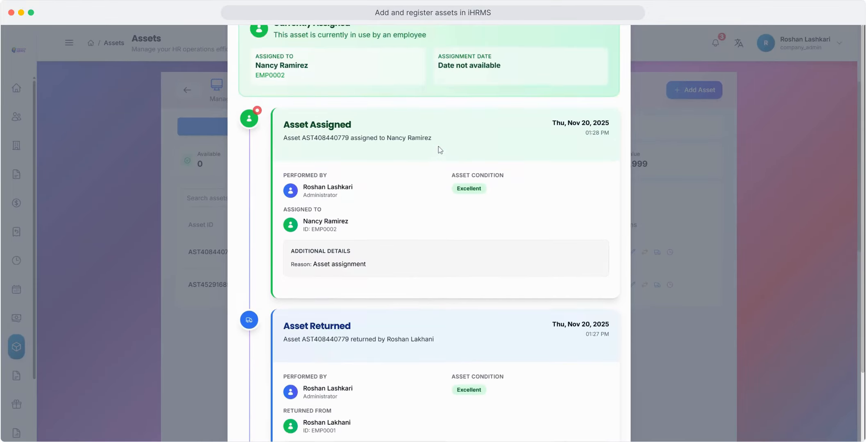
scroll(440, 150, "up", 4)
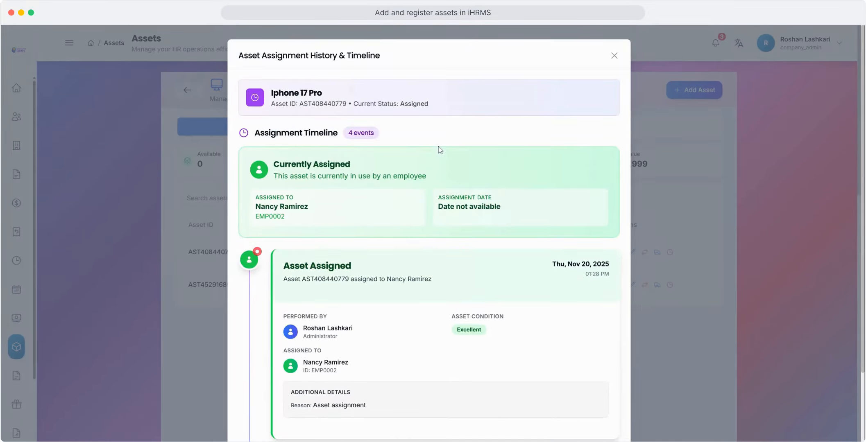
left_click(614, 56)
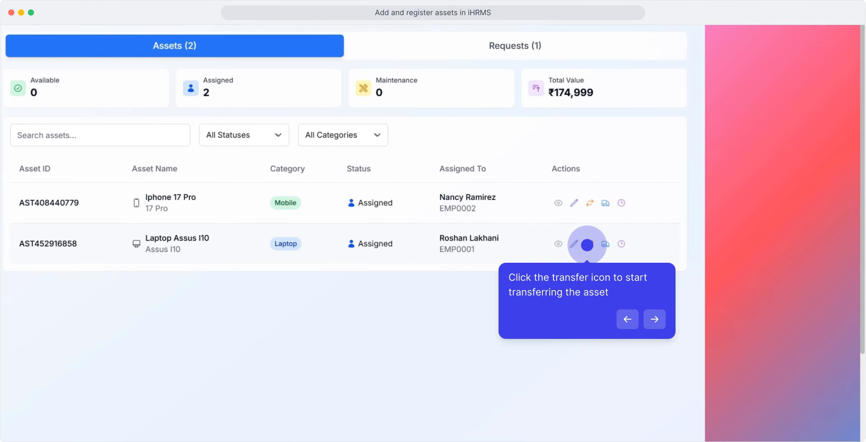
- Transfer the Laptop Assus I10 to another employee in Good condition with the reason "reassignment", and review its assignment history
left_click(587, 244)
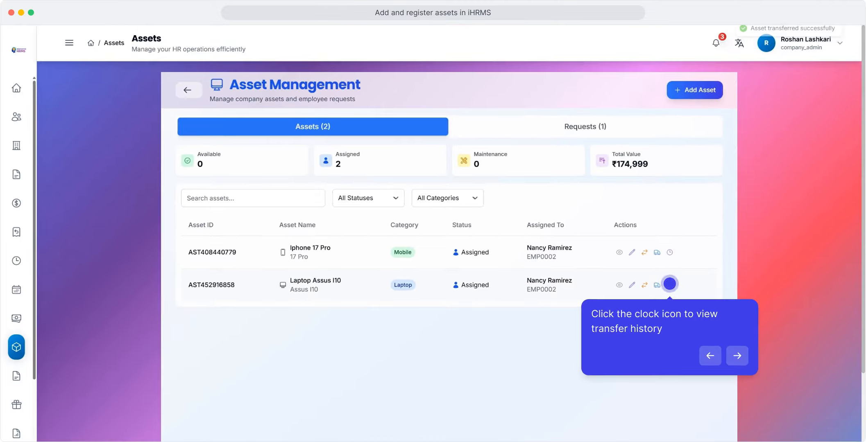
left_click(670, 284)
scroll(354, 327, "down", 5)
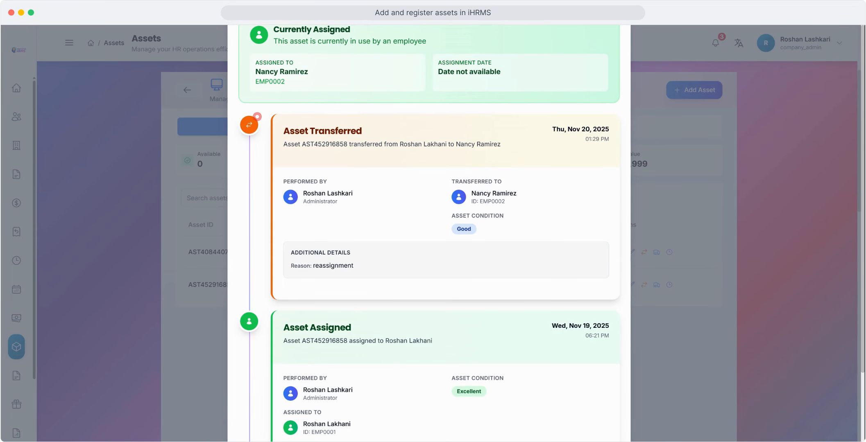
scroll(479, 249, "up", 4)
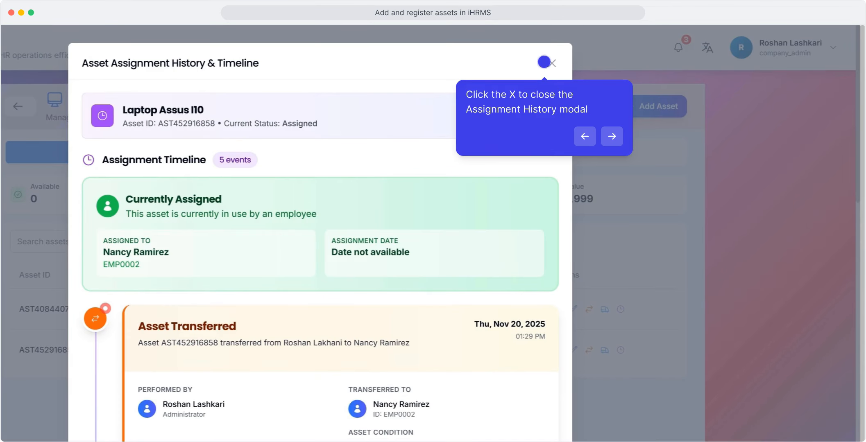
left_click(543, 62)
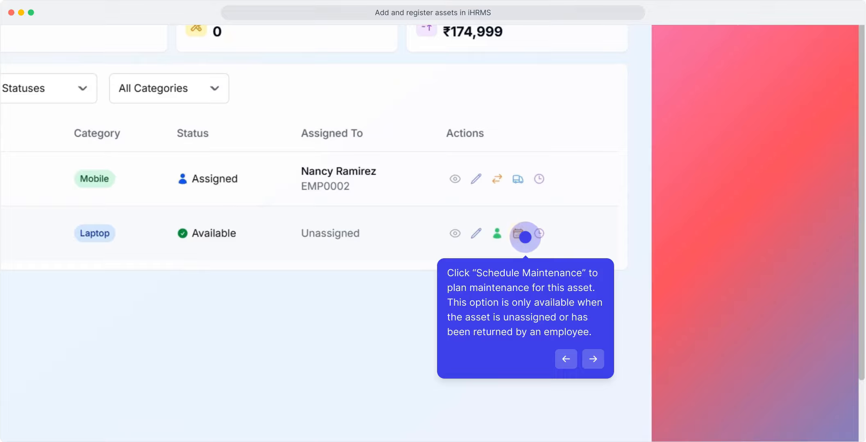
left_click(525, 236)
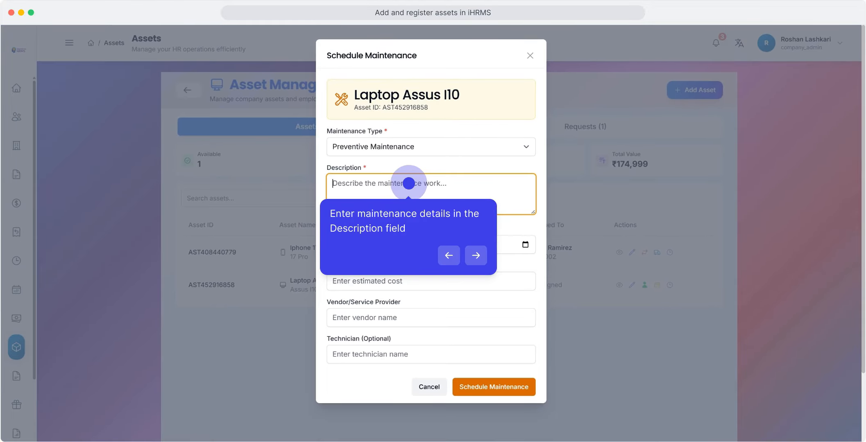
type("test")
left_click(337, 242)
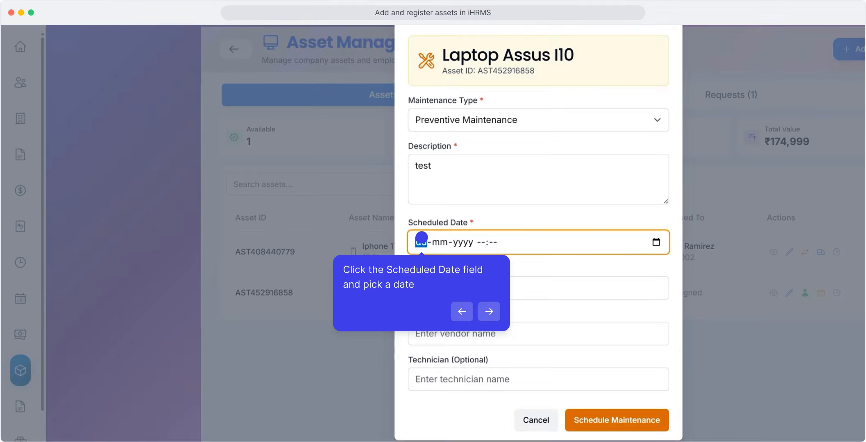
- Set the maintenance's estimated cost to 2500, vendor to "assus center" and technician to "abc", and save the schedule
left_click(441, 292)
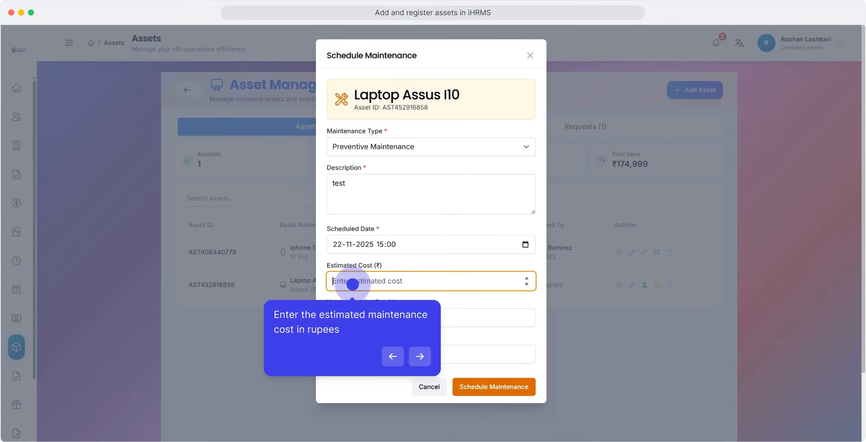
type("2500")
left_click(365, 318)
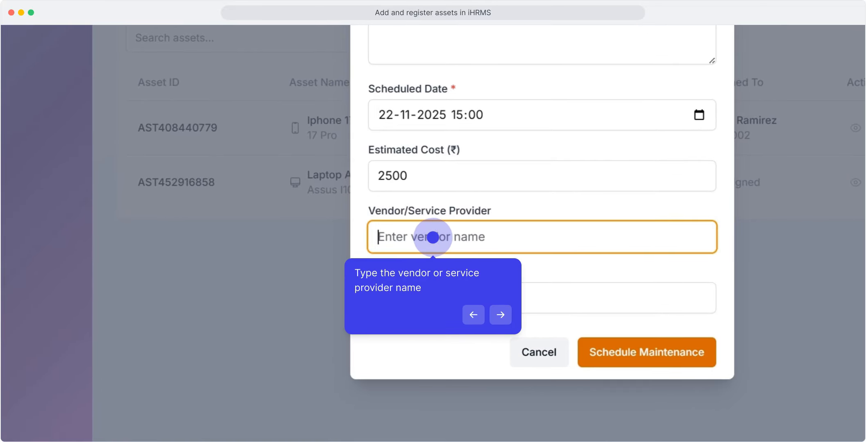
type("assus center")
left_click(427, 297)
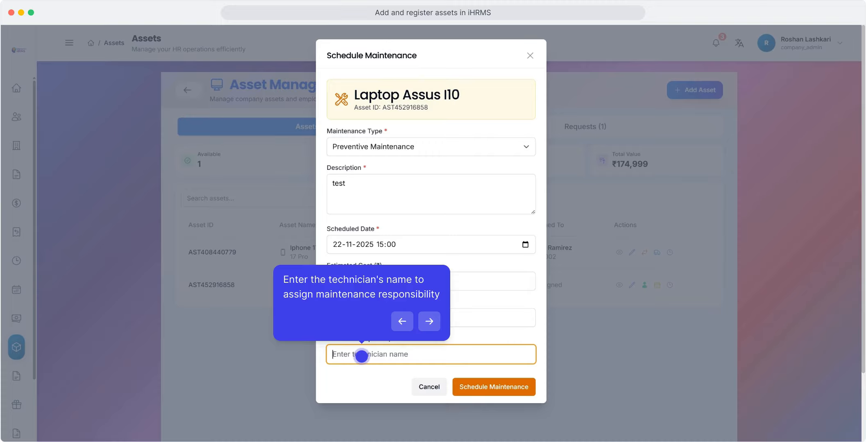
type("abc")
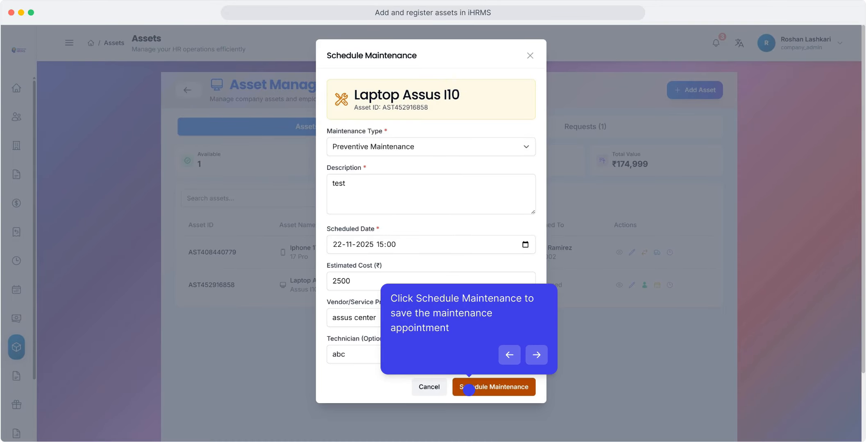
left_click(468, 390)
- Start the scheduled maintenance work on the Laptop Assus I10 and mark it as completed
left_click_drag(440, 285, 510, 286)
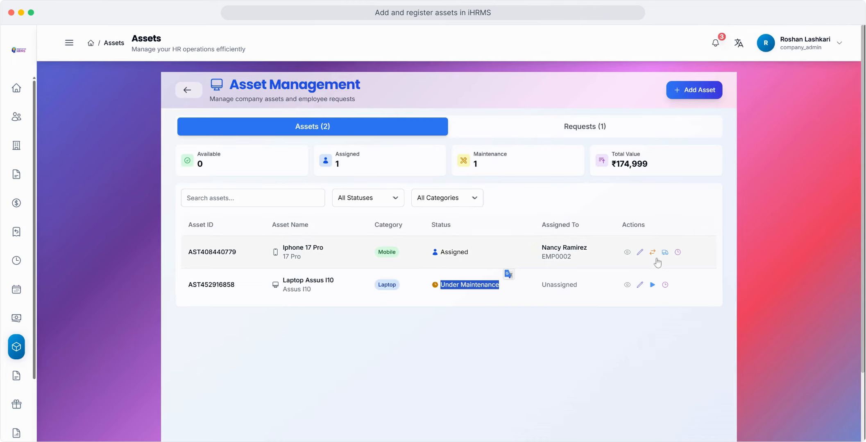
left_click(652, 285)
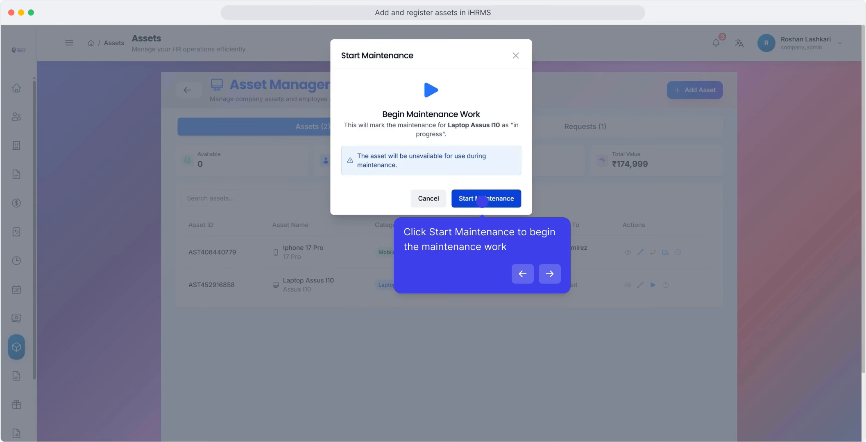
left_click(482, 200)
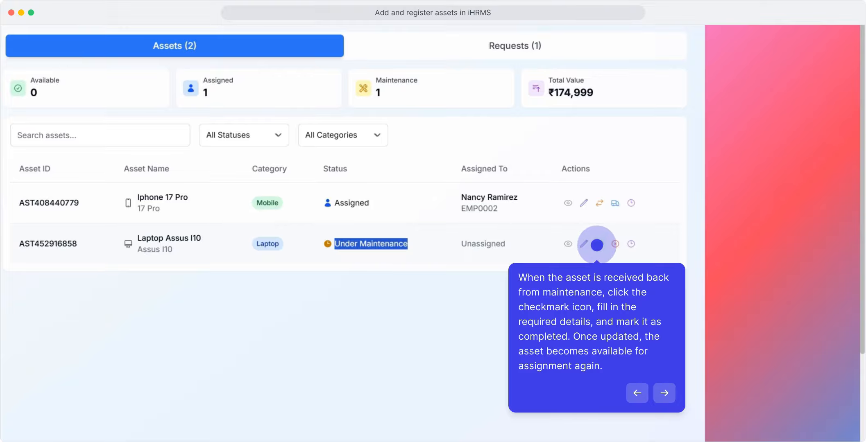
left_click(596, 244)
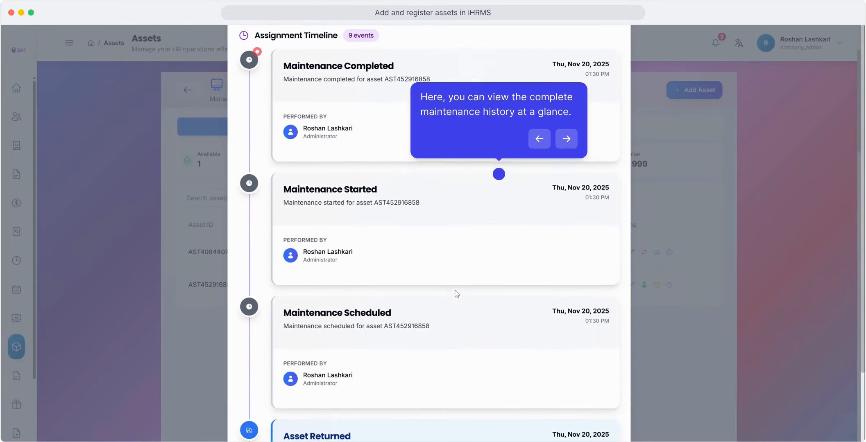
- Review the laptop's timeline of maintenance events and examine the maintenance history in its asset details
scroll(457, 294, "up", 1)
scroll(456, 294, "up", 1)
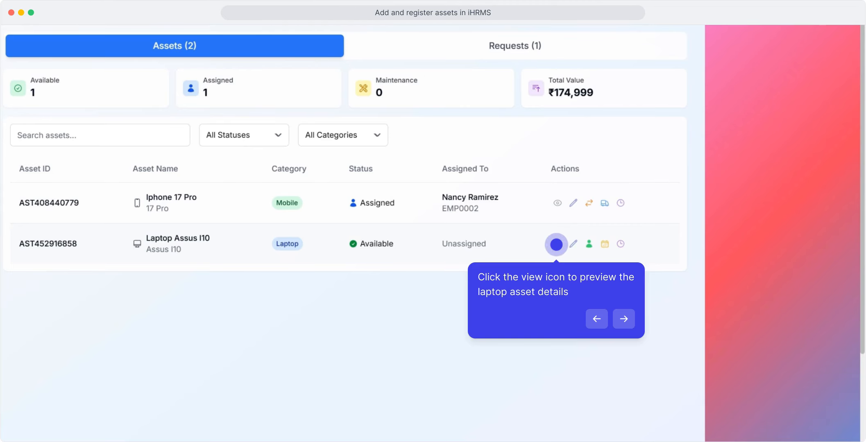
left_click(556, 245)
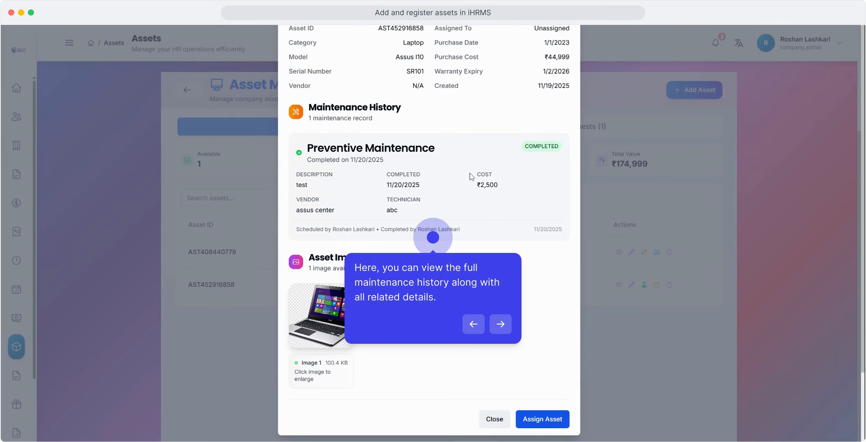